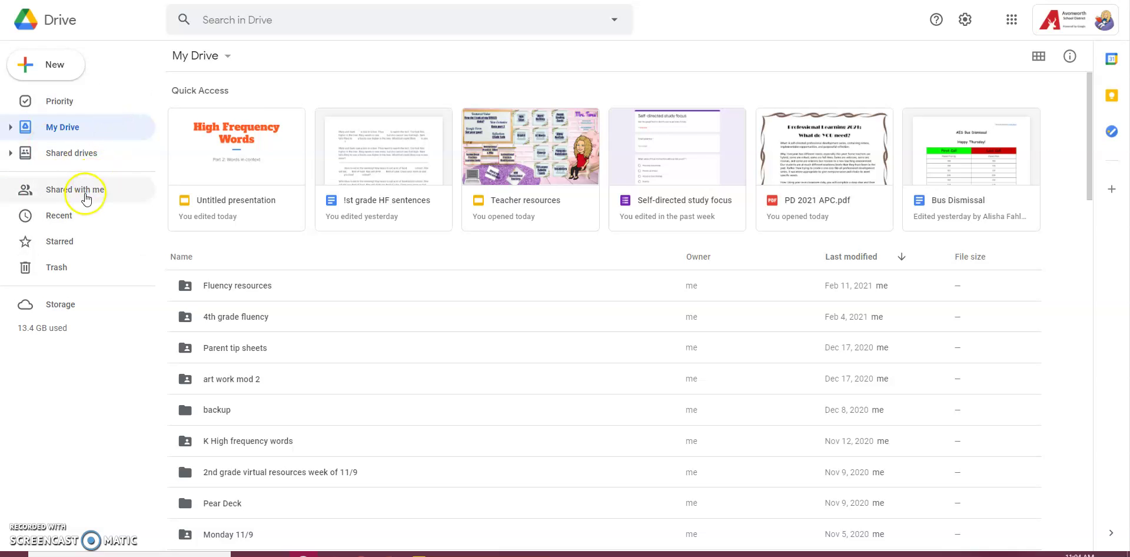
Step: Open the k ecri document via Shared drives > ELA Coach Resources > HF ecri
click(83, 156)
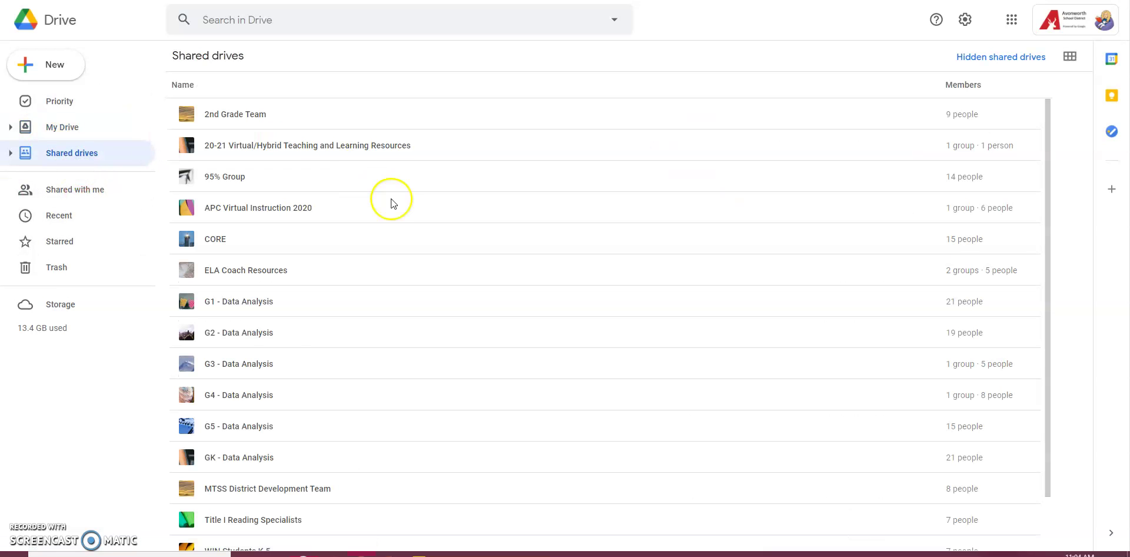
click(319, 270)
double_click(318, 269)
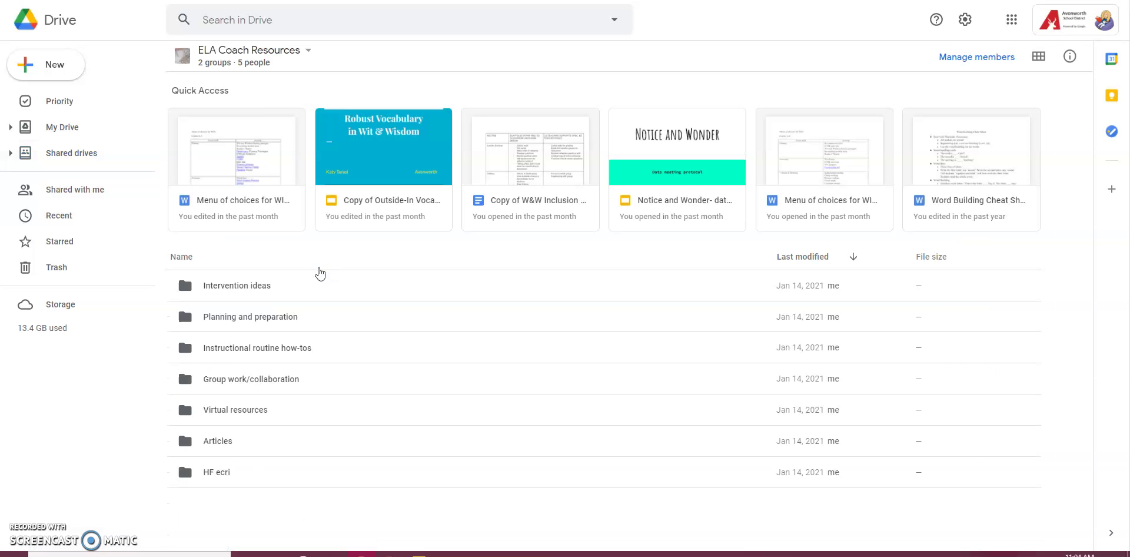
double_click(217, 472)
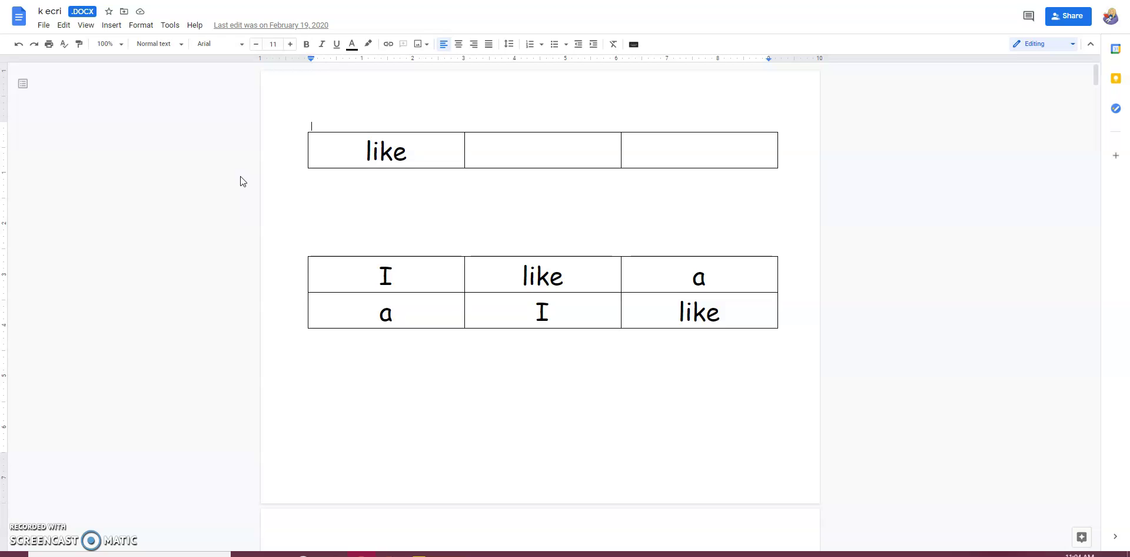
Step: Move to the second page of k ecri word grids, then close the document
key(Down)
key(Down)
key(Down)
key(Down)
key(Down)
key(Down)
key(Down)
key(Down)
key(Down)
key(Down)
key(Down)
key(Down)
key(Down)
key(Down)
key(Down)
key(Down)
key(Down)
key(Down)
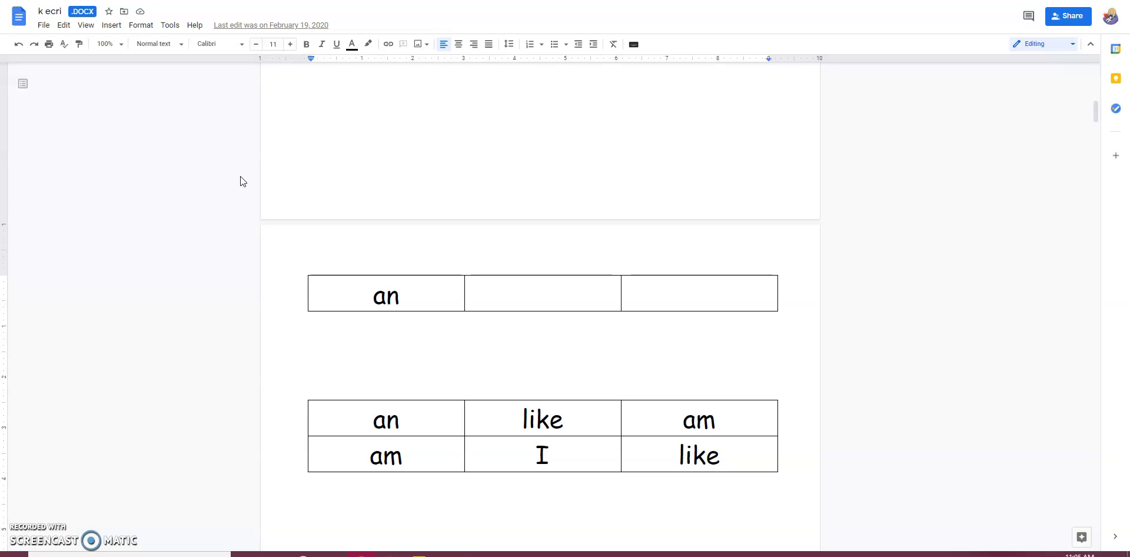
click(196, 116)
key(ctrl+w)
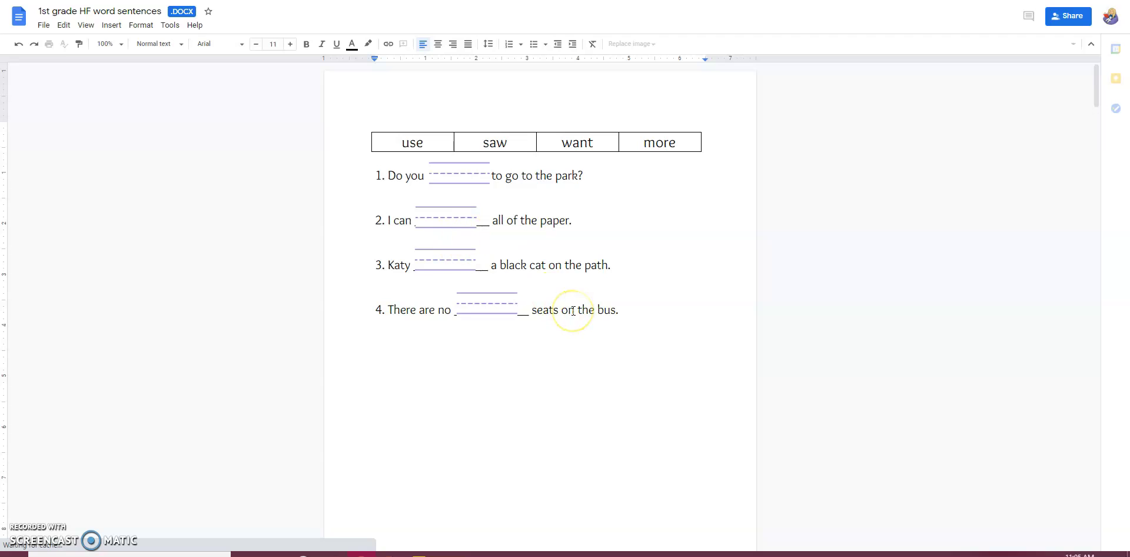
Step: Scroll the 1st grade HF word sentences worksheet down to page 2 of 24
click(481, 198)
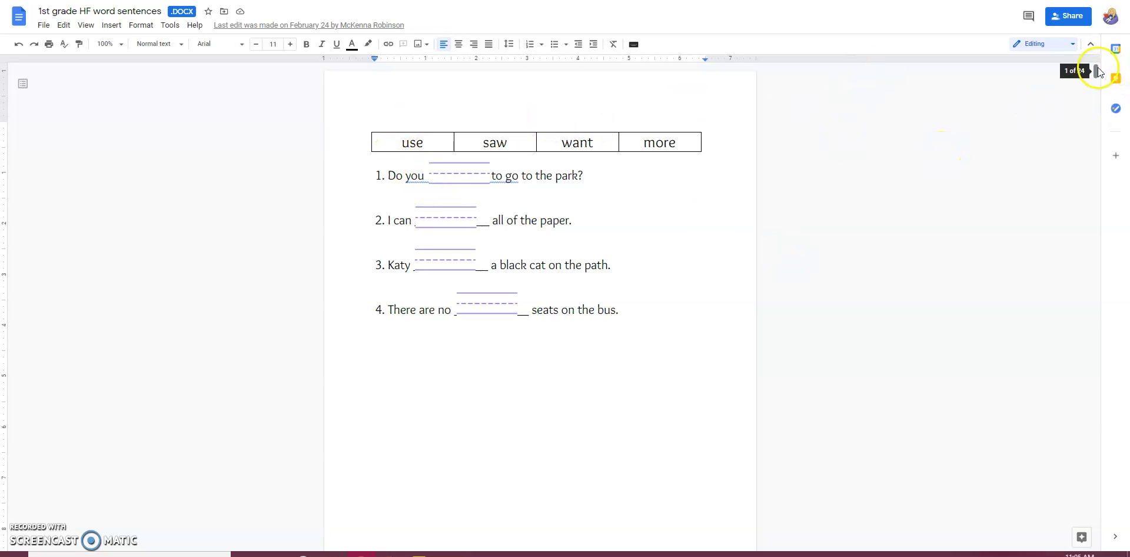
drag(1100, 69, 1098, 87)
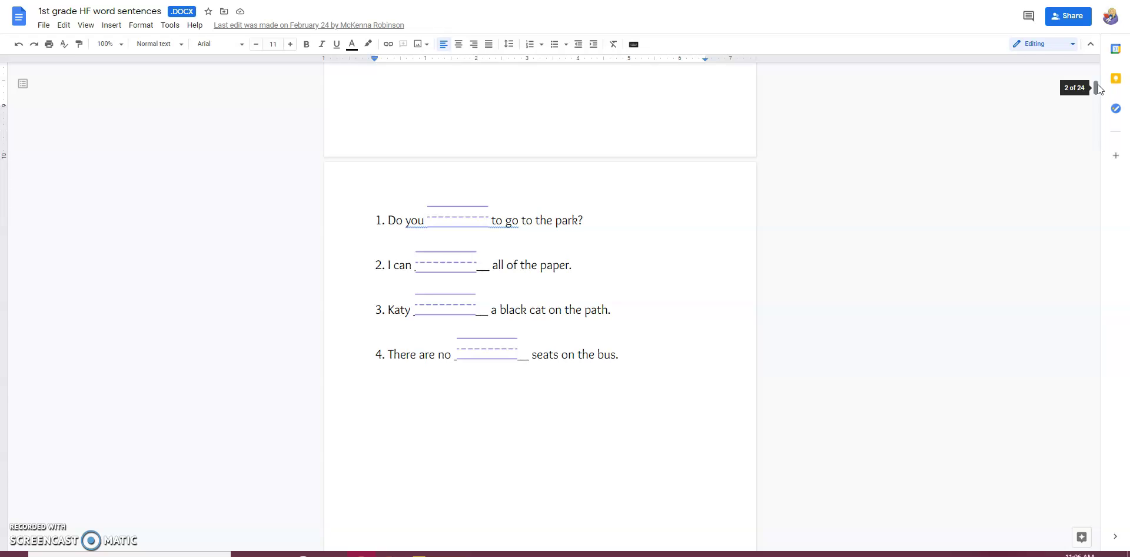
Step: Switch to the Untitled document holding the Mary and Sam cloze passage
key(alt+Tab)
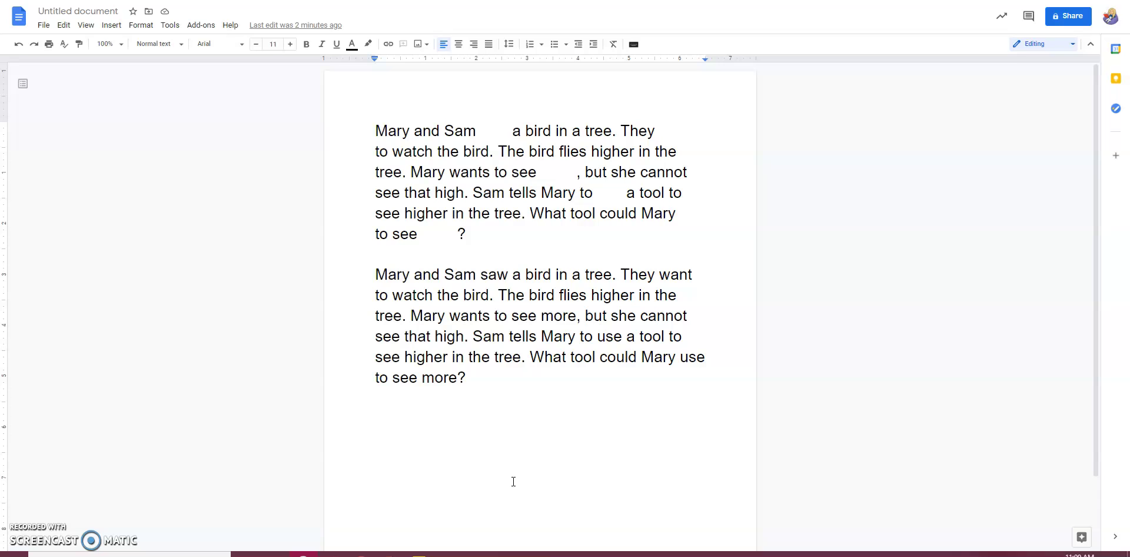
Step: Select the first passage line to reveal the white word 'saw', then deselect it
key(shift+Right)
key(shift+Right)
key(shift+Right)
key(shift+Right)
key(shift+Right)
key(shift+Right)
key(shift+Right)
key(shift+Right)
key(shift+Right)
key(shift+Right)
key(shift+Right)
key(shift+Right)
key(shift+Right)
key(shift+Right)
key(ctrl+Down)
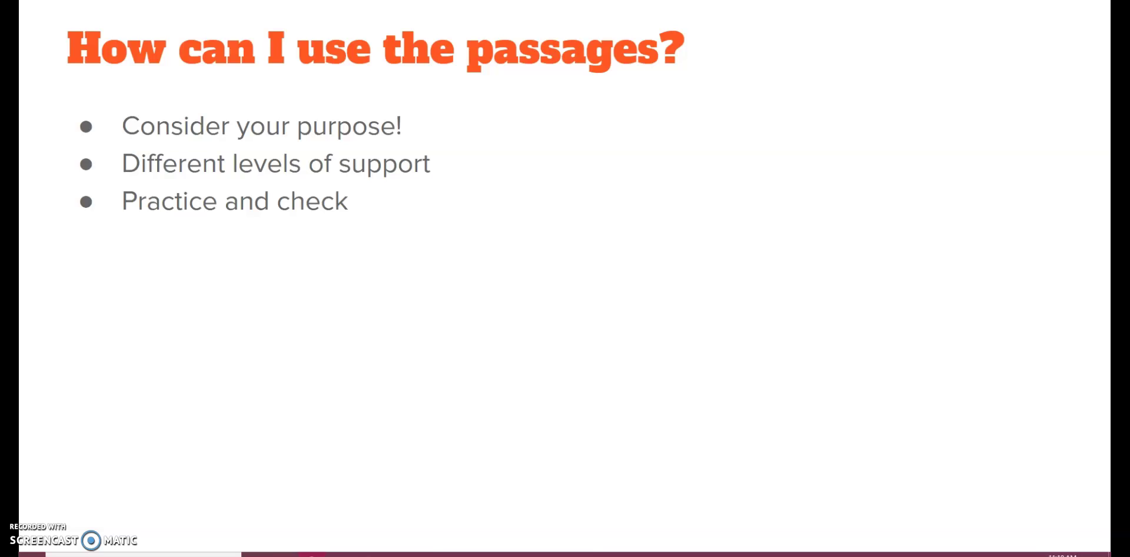
Step: Alt+Tab back to the document with the blanked and completed bird passages
key(alt+Tab)
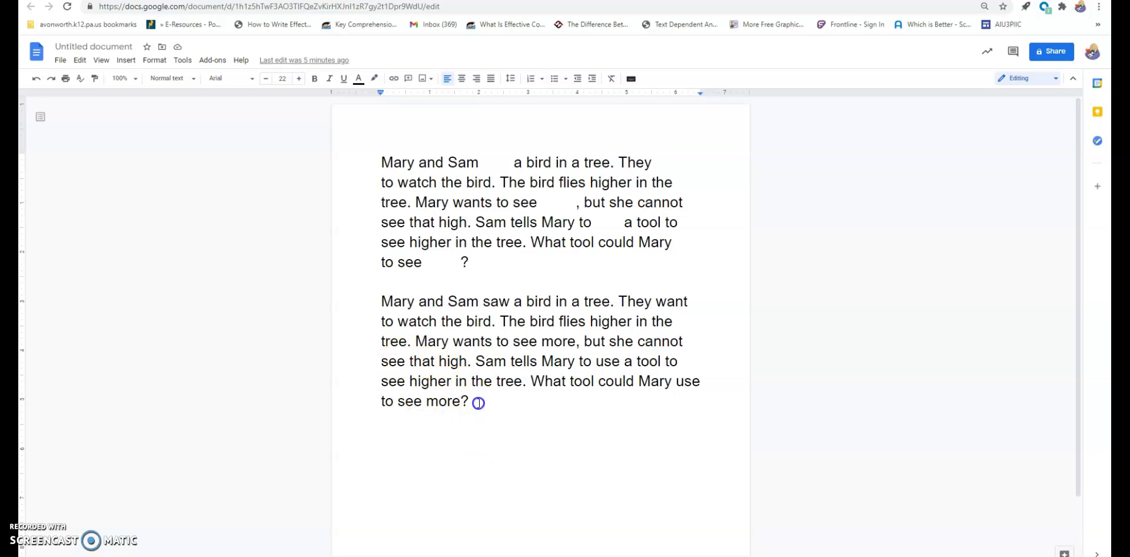
Step: Select the complete second passage, then switch to the 1st grade HF word sentences worksheet
drag(469, 401, 369, 301)
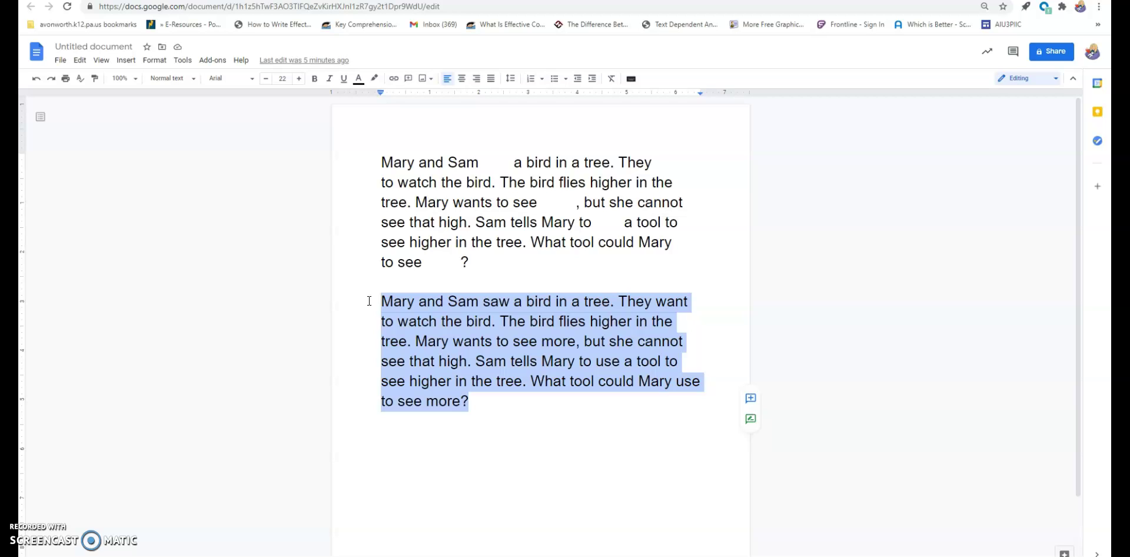
key(ctrl+Tab)
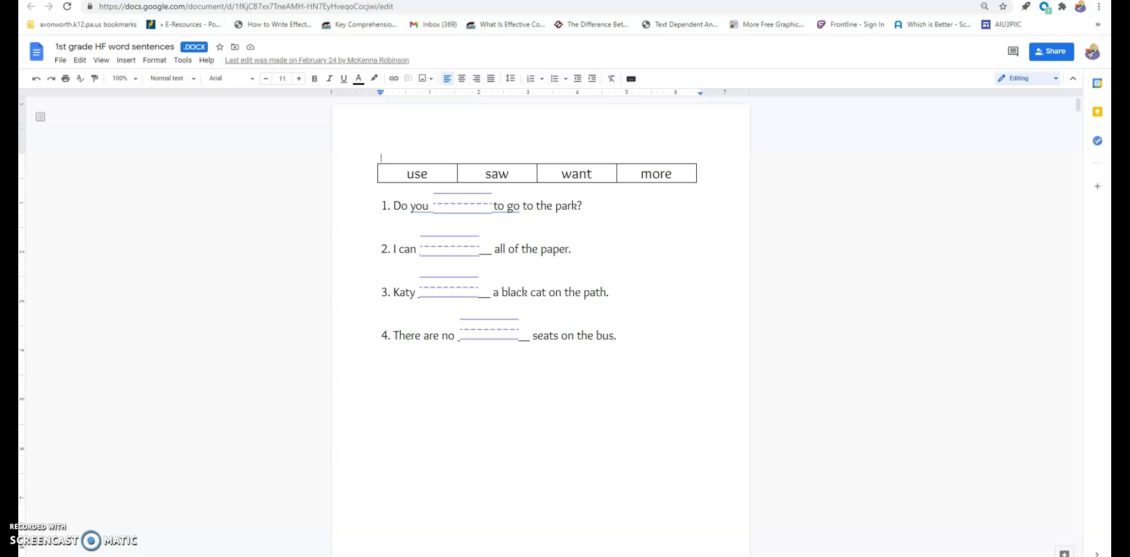
Step: Close the worksheet tab and return to the Mary and Sam passages document
key(ctrl+w)
key(alt+Tab)
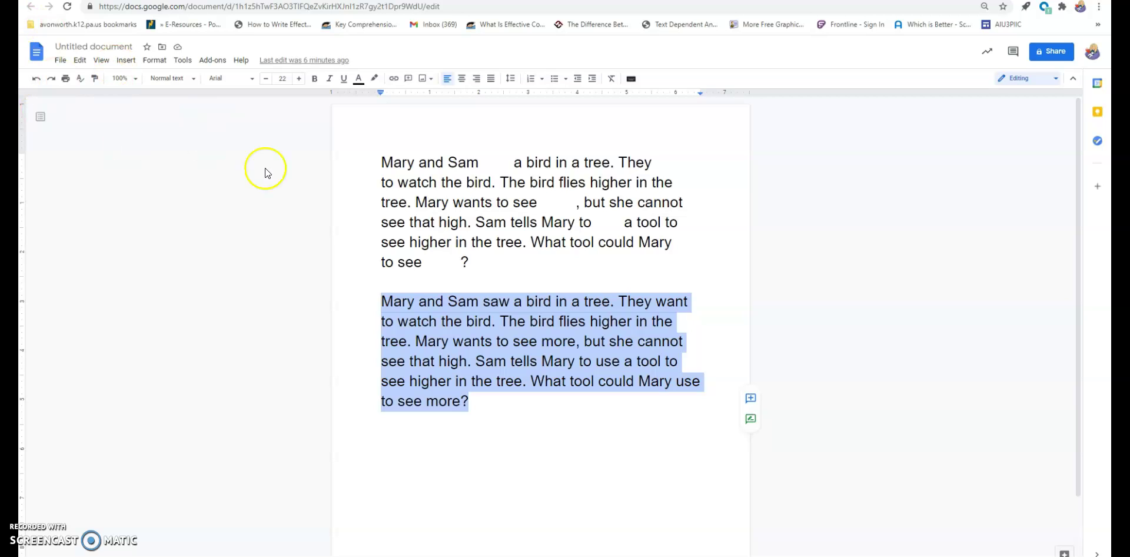
click(493, 183)
drag(458, 263, 383, 161)
click(454, 139)
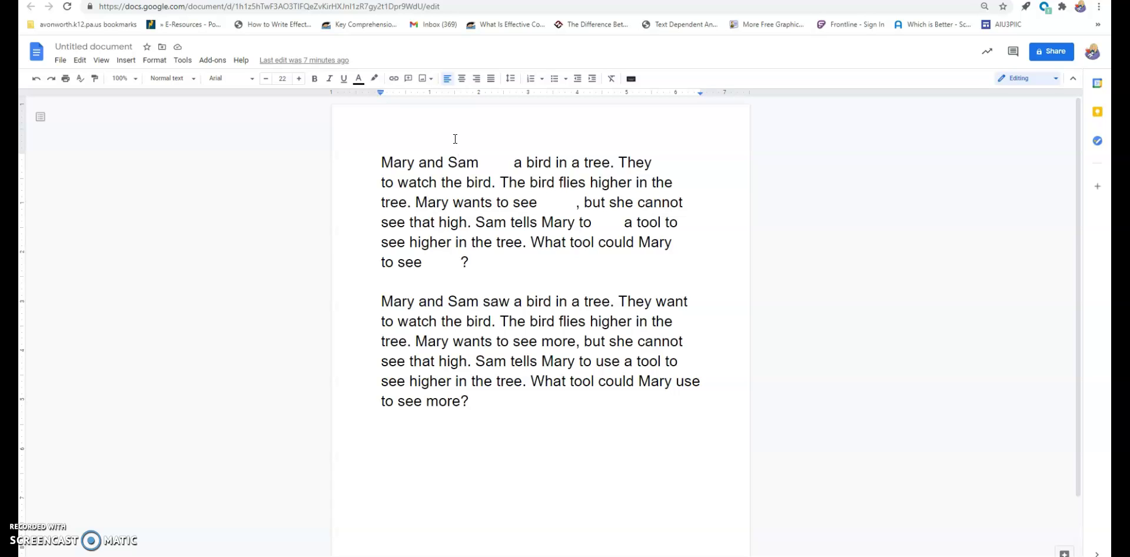
Step: Select and delete the first passage with blanks, leaving the completed version
drag(475, 277, 363, 89)
key(BackSpace)
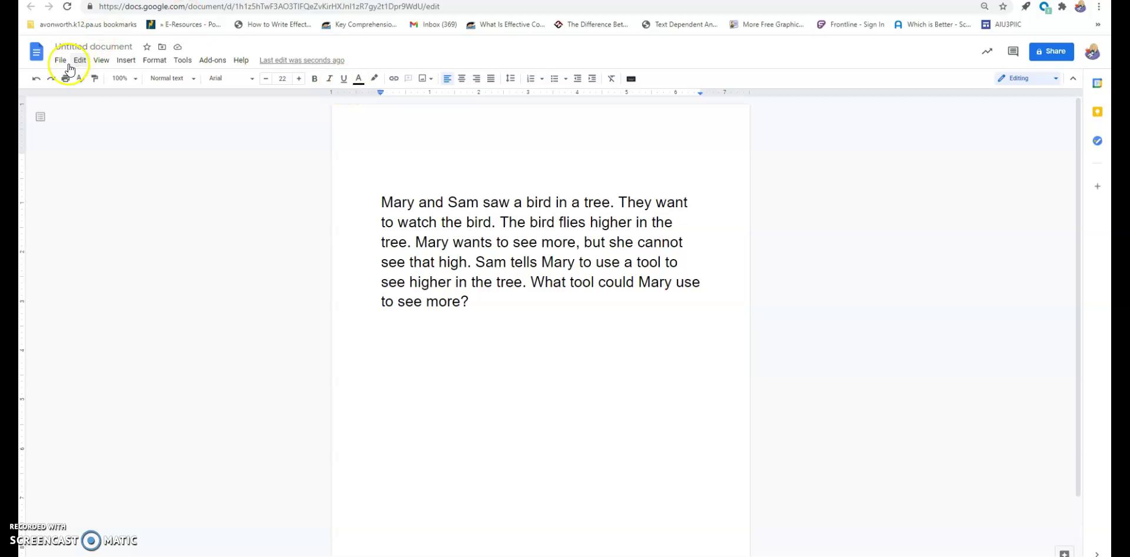
Step: Undo the deletion, then delete the completed second passage instead
click(36, 79)
click(517, 383)
drag(500, 432, 376, 305)
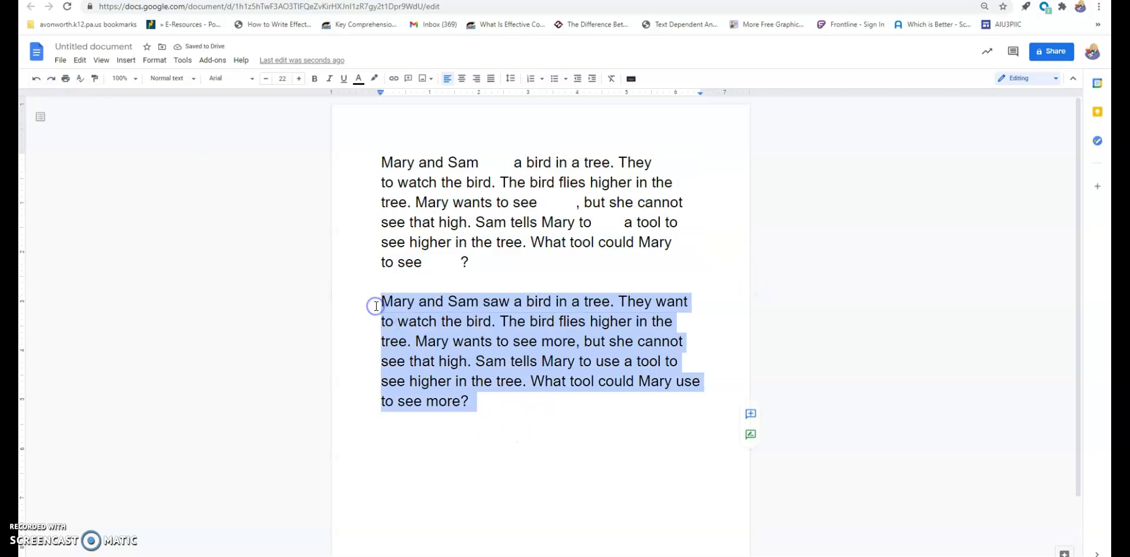
key(BackSpace)
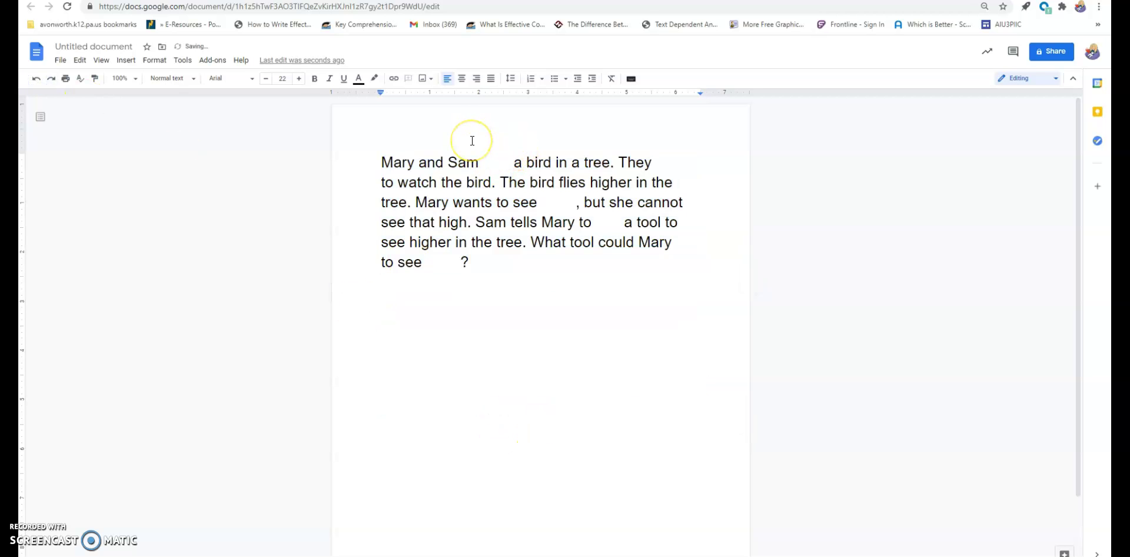